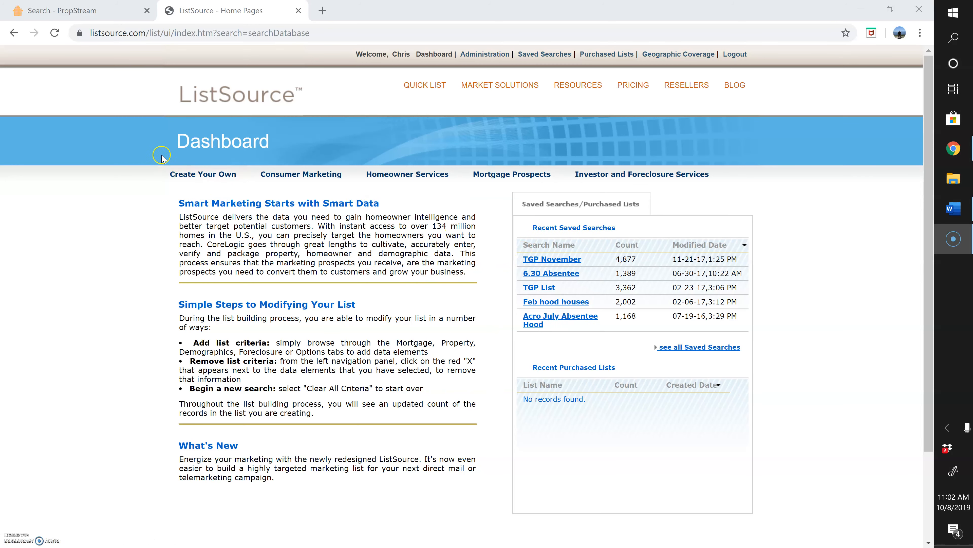
Start building a new list with the Create Your Own option.
drag(165, 157, 199, 180)
click(206, 187)
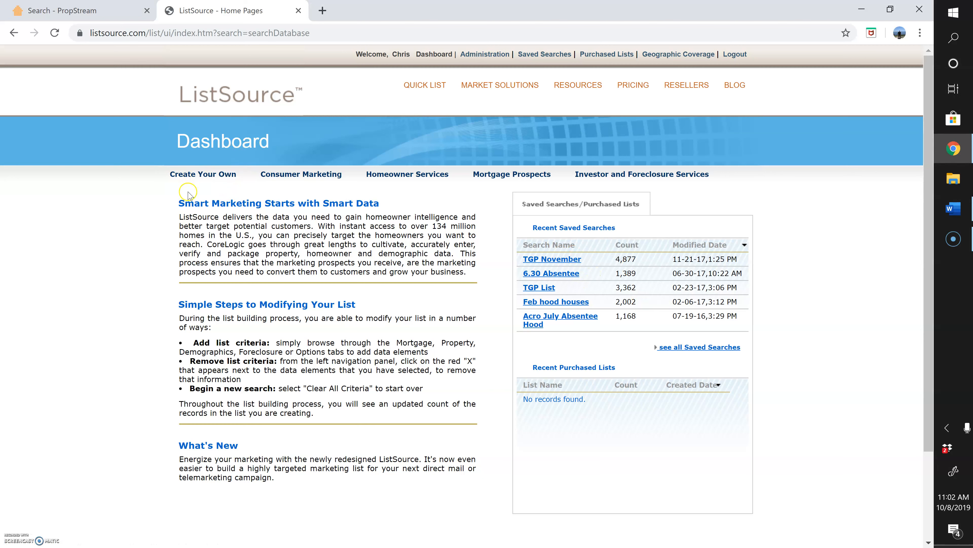
click(191, 179)
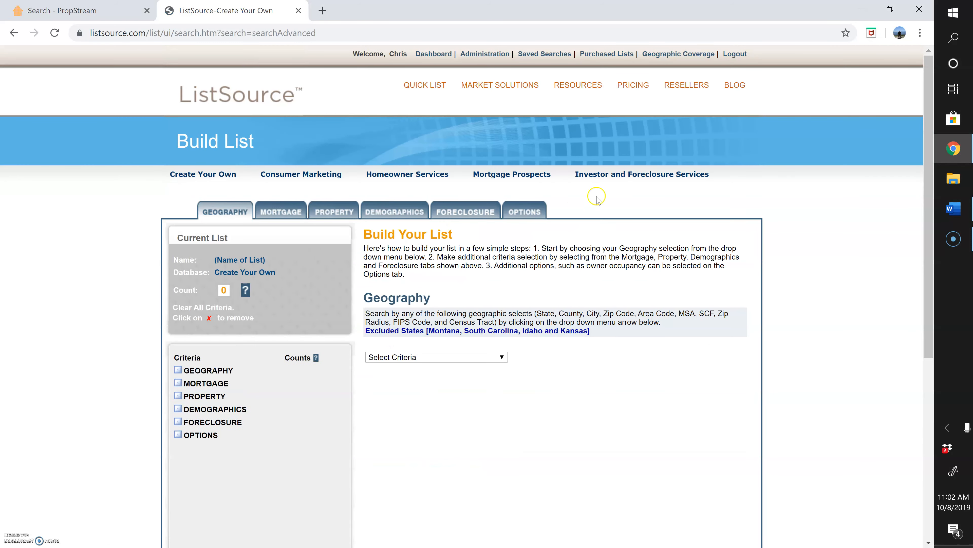
Choose ZIP Code as the geography criterion and California as the state.
mouse_move(931, 148)
mouse_down()
mouse_move(930, 176)
mouse_move(925, 150)
mouse_up()
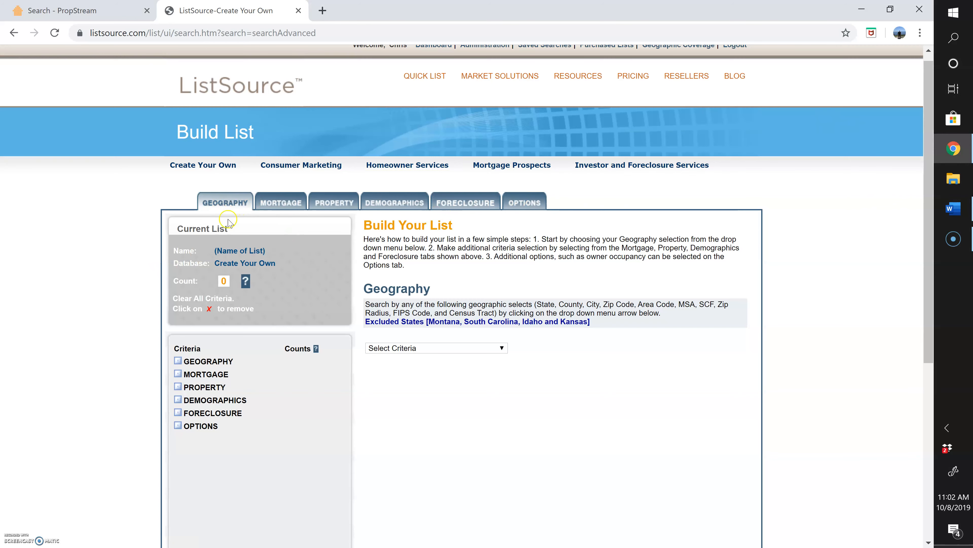
click(376, 348)
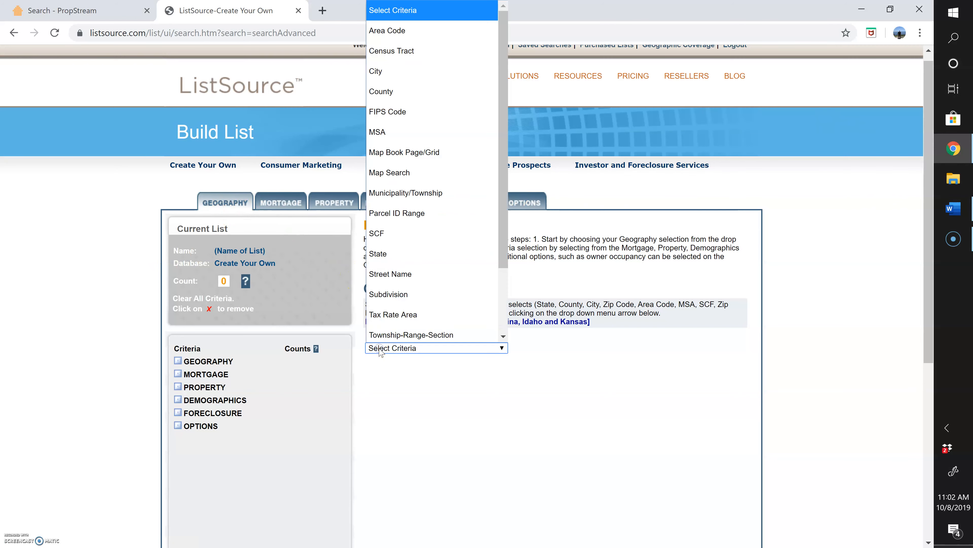
scroll(493, 238, down, 2)
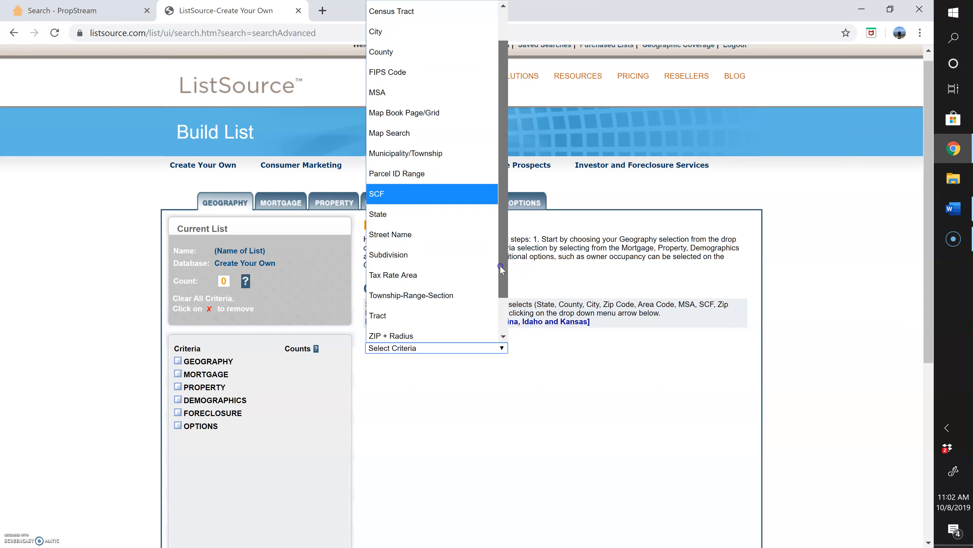
click(438, 319)
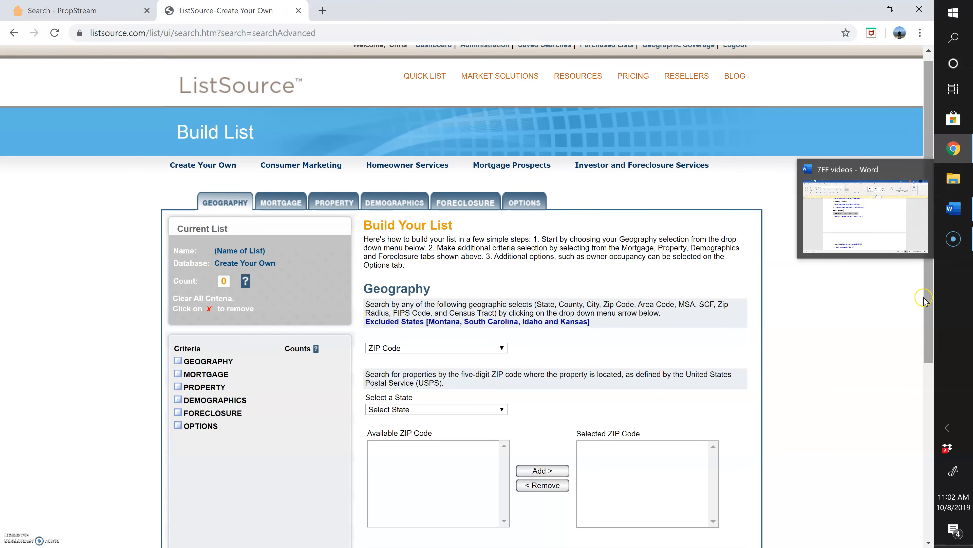
drag(924, 297, 922, 363)
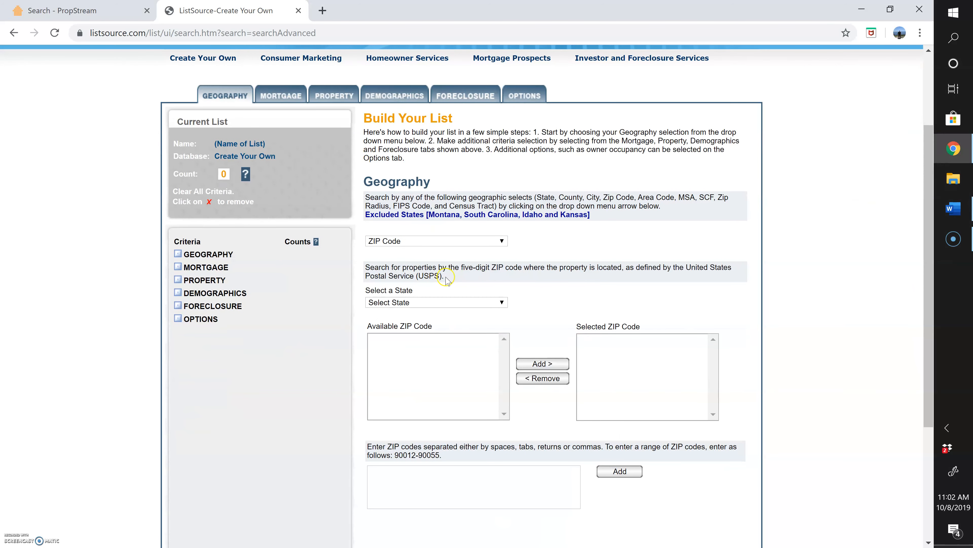
click(389, 303)
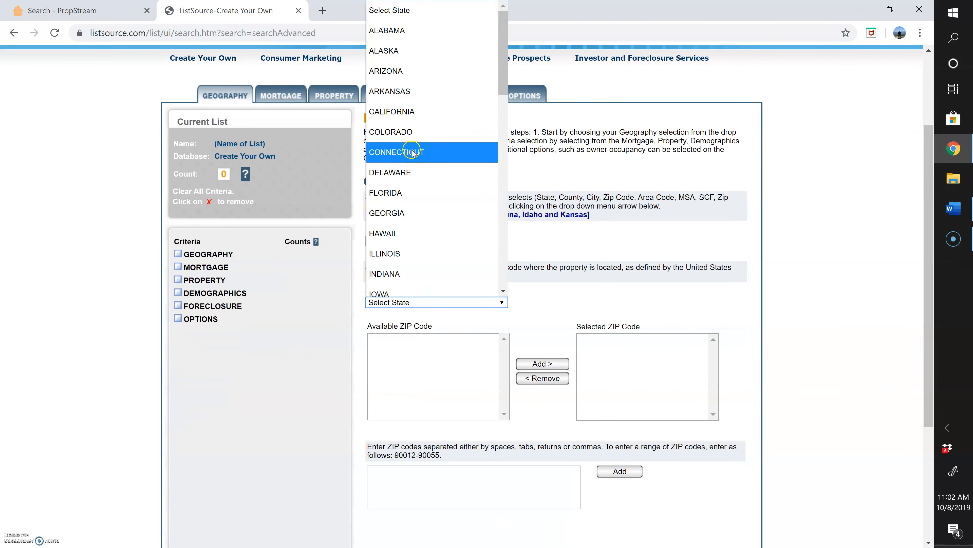
click(412, 111)
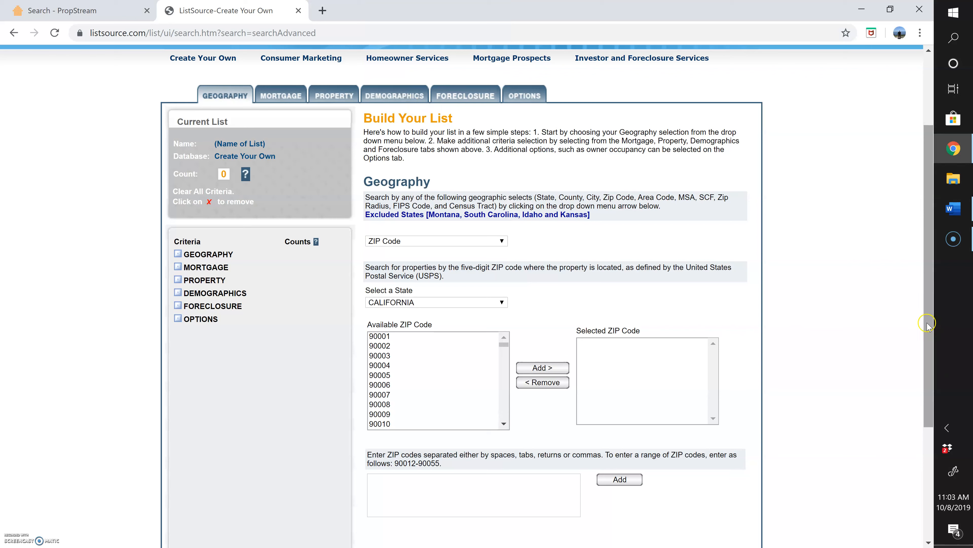
Enter ZIP code 93722 manually and add it to the selected ZIP codes.
scroll(919, 354, down, 1)
scroll(918, 352, down, 1)
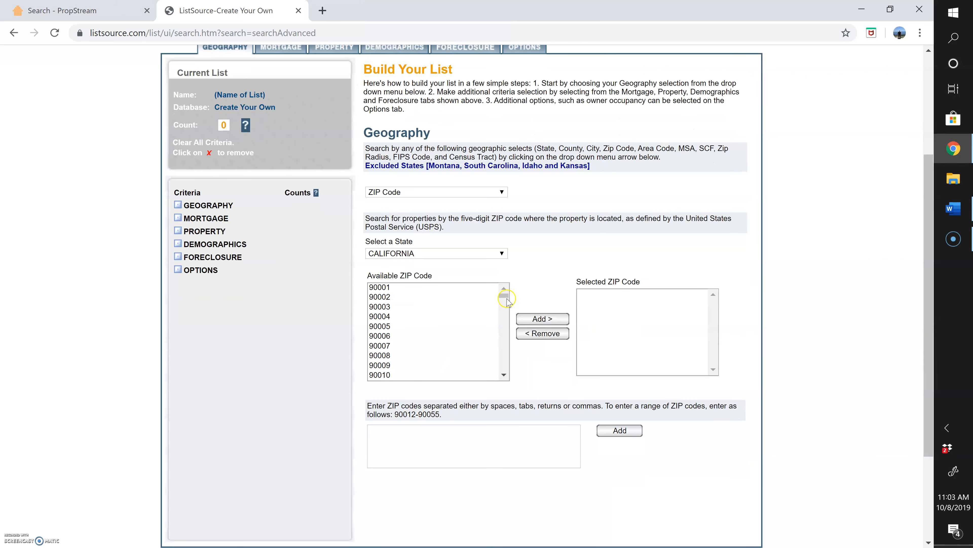
drag(504, 296, 501, 273)
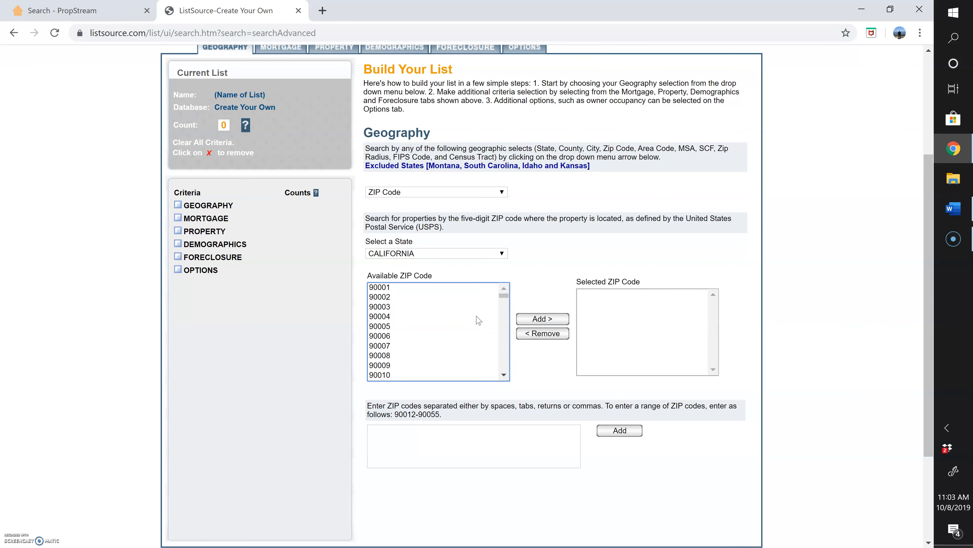
click(414, 442)
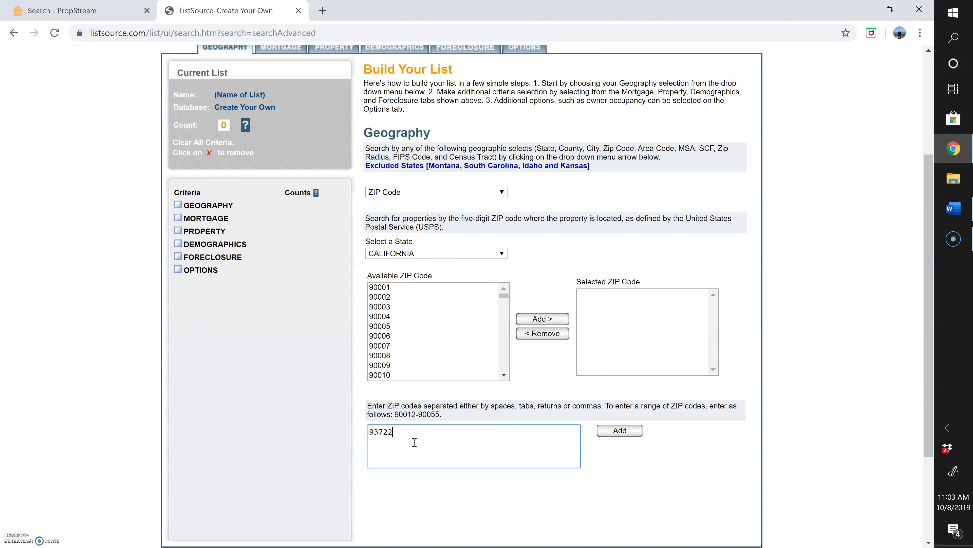
click(615, 431)
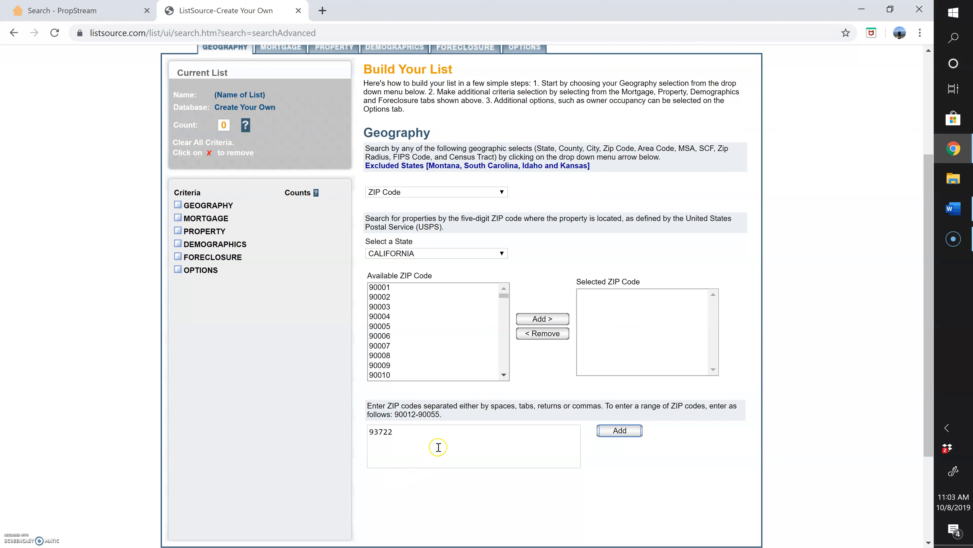
click(608, 435)
click(624, 434)
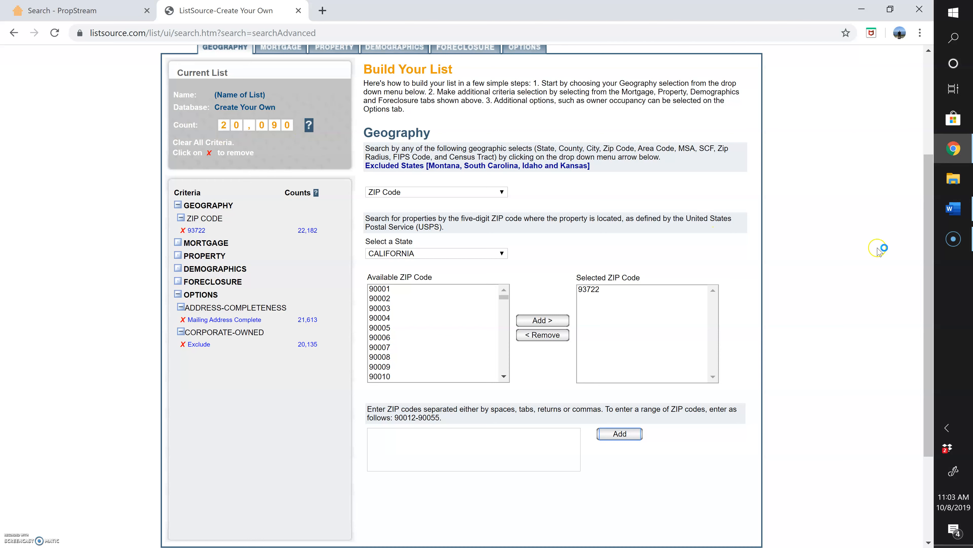
Go to the property criteria and choose Property Type as the search field.
scroll(929, 255, up, 3)
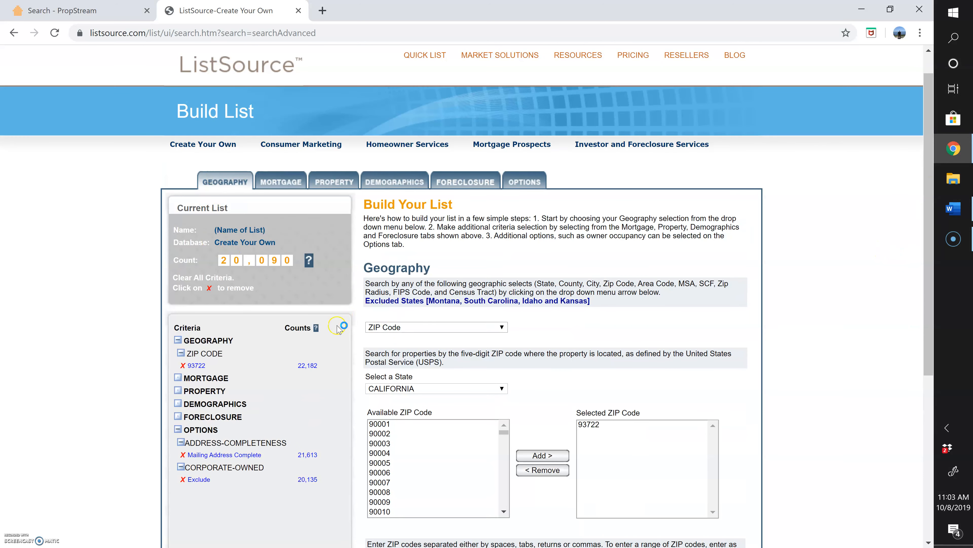
click(276, 182)
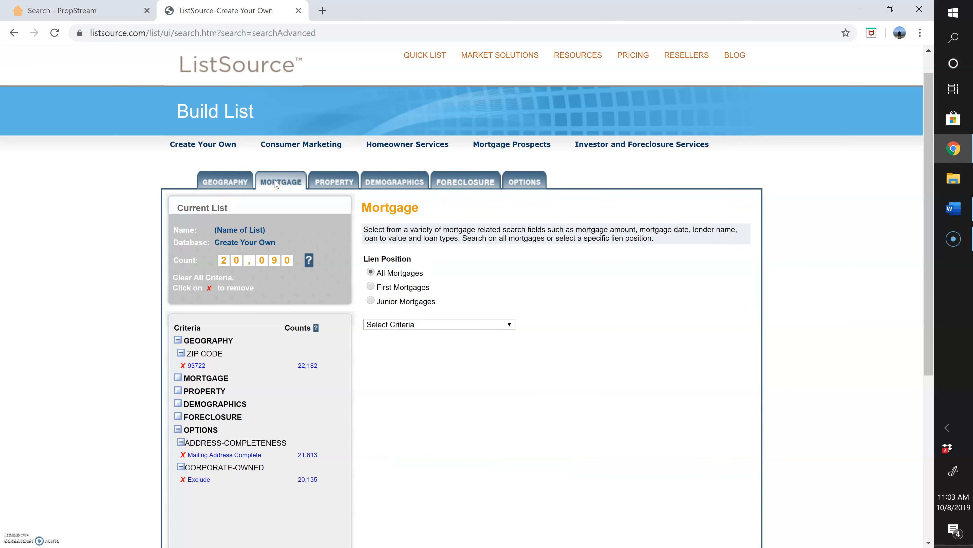
click(333, 185)
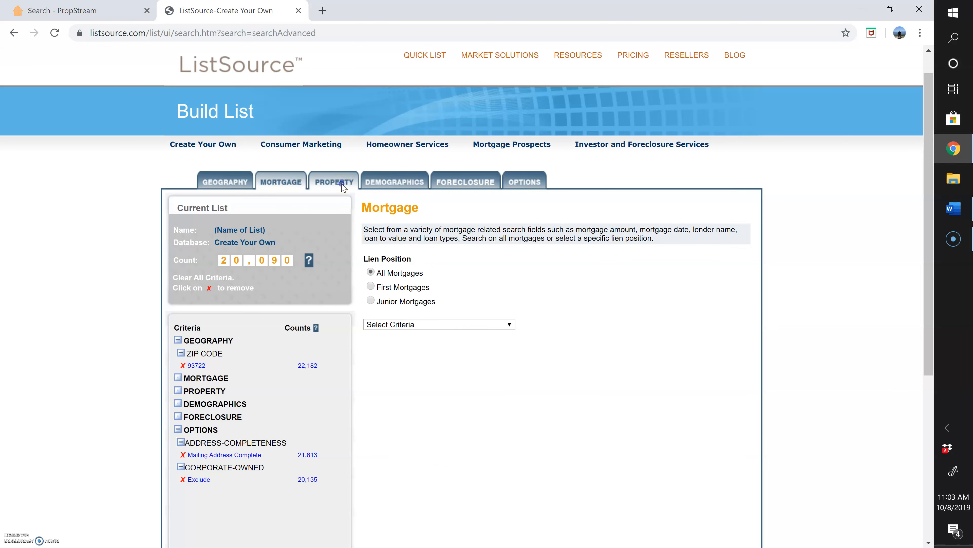
click(342, 185)
click(394, 260)
mouse_move(518, 298)
mouse_down()
mouse_move(517, 315)
mouse_move(514, 288)
mouse_up()
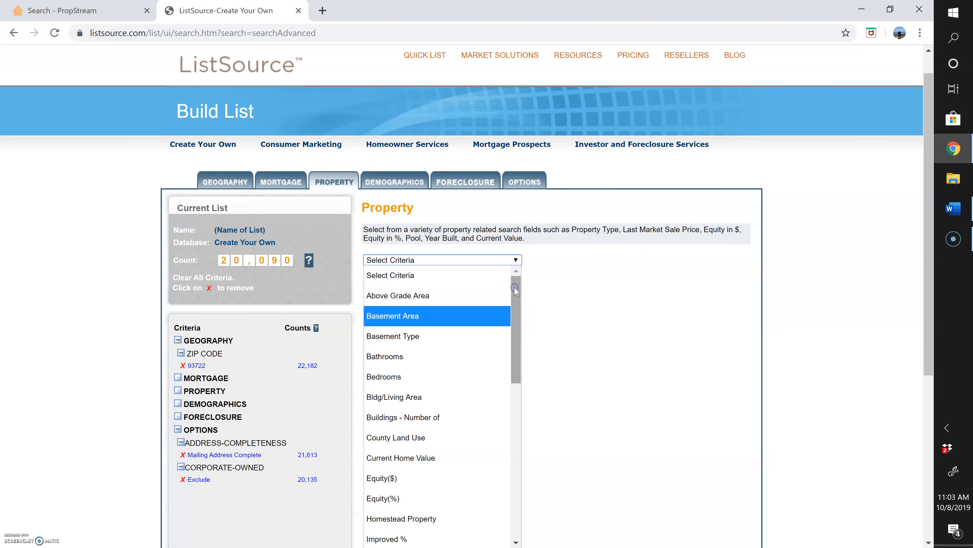
drag(517, 328, 515, 497)
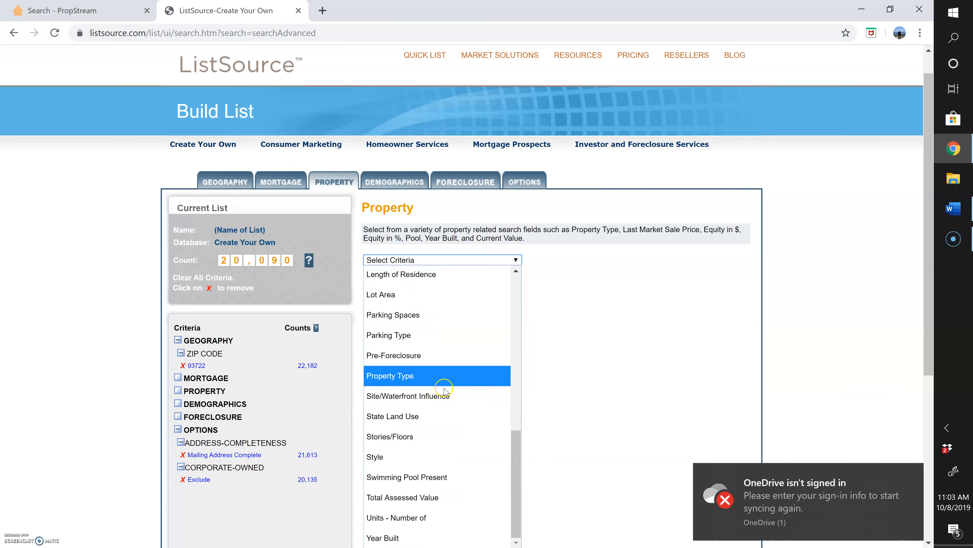
click(446, 376)
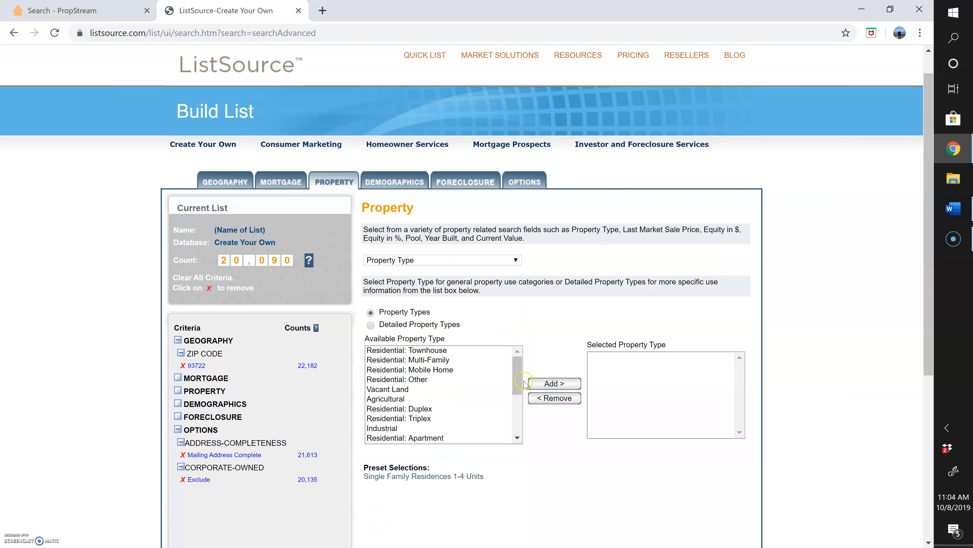
Add the residential types Multi-Family, Duplex, Triplex, Quad, SFR, Condominium and PUD to the selected property types.
click(468, 359)
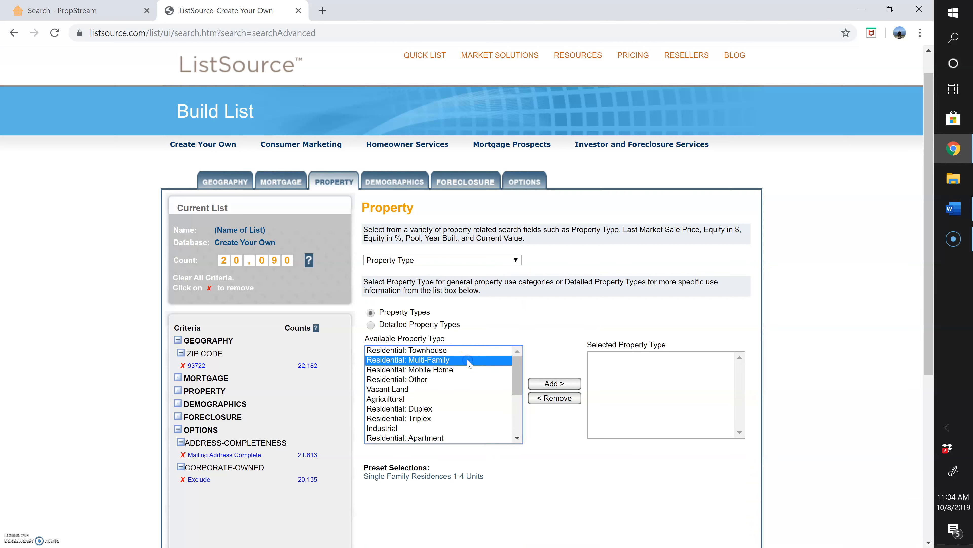
ctrl+click(440, 409)
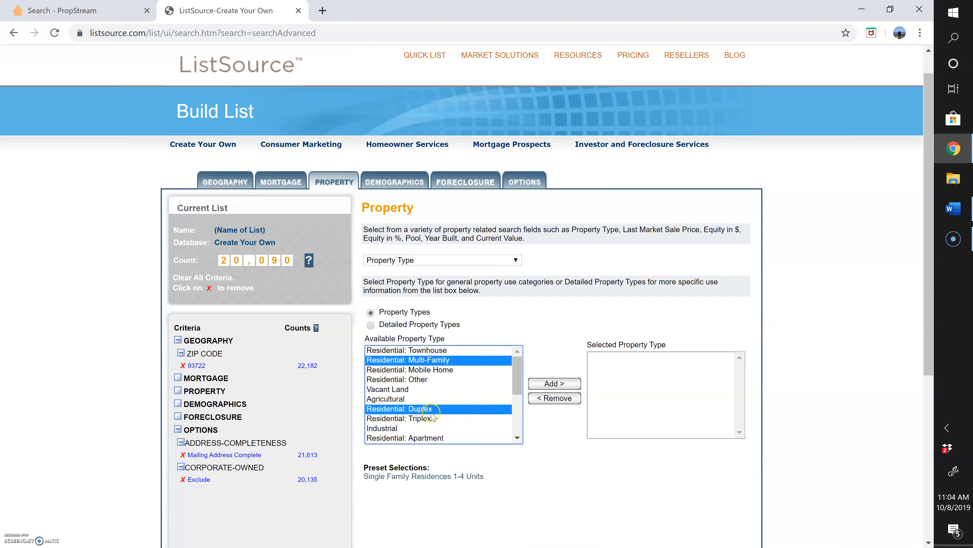
ctrl+click(432, 418)
drag(516, 383, 514, 414)
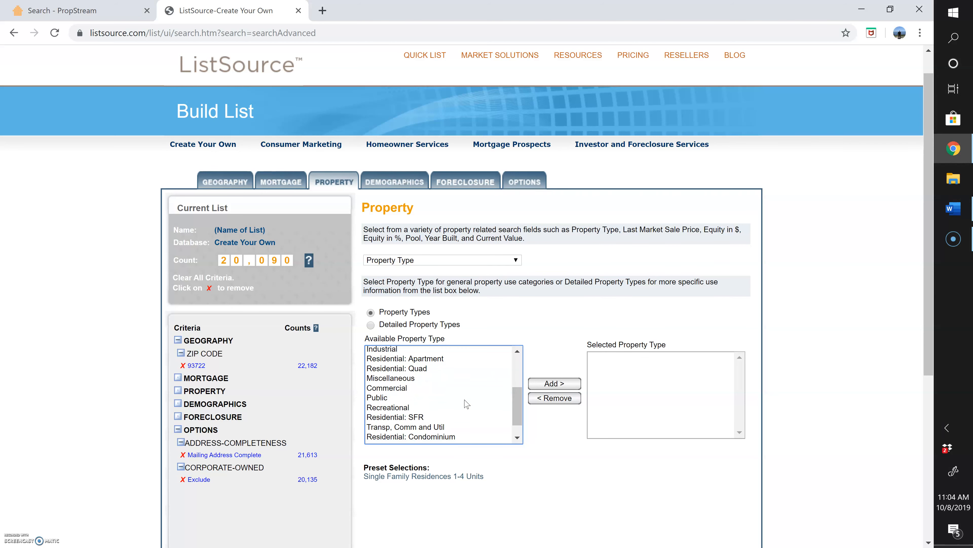
click(415, 369)
ctrl+click(402, 417)
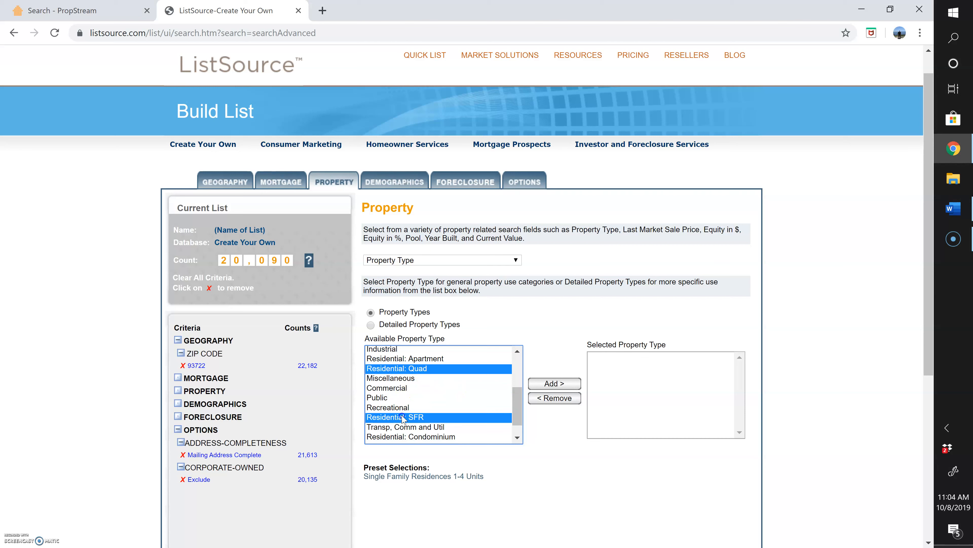
drag(516, 409, 516, 416)
ctrl+click(445, 419)
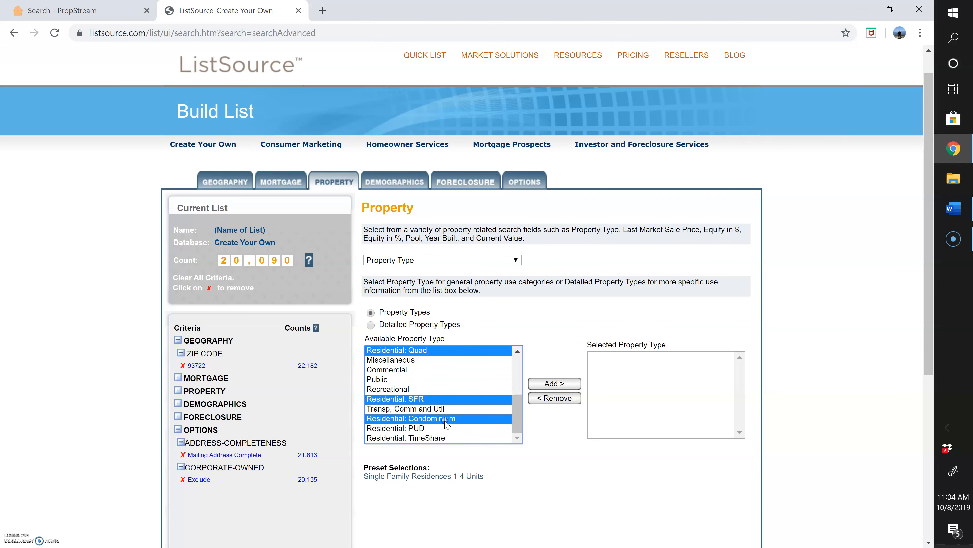
ctrl+click(443, 428)
click(535, 387)
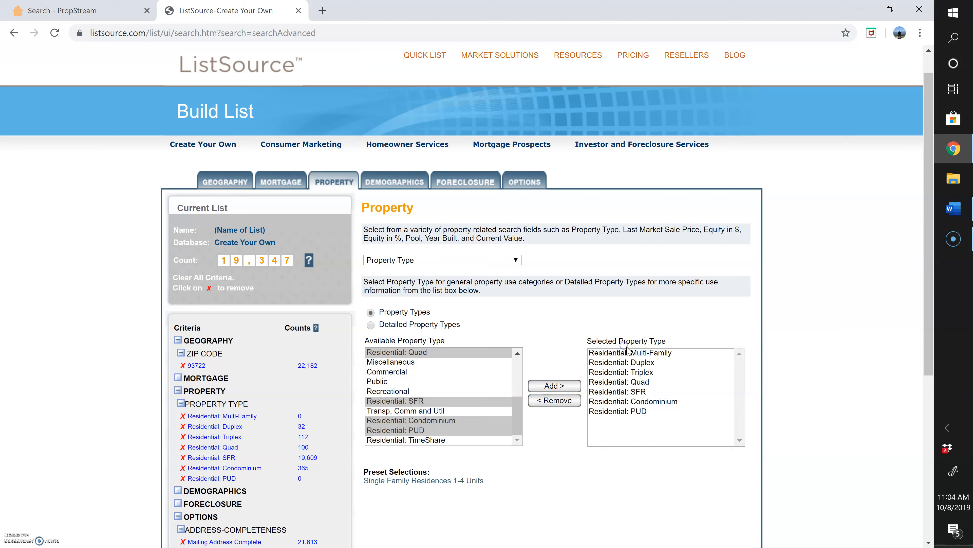
click(652, 352)
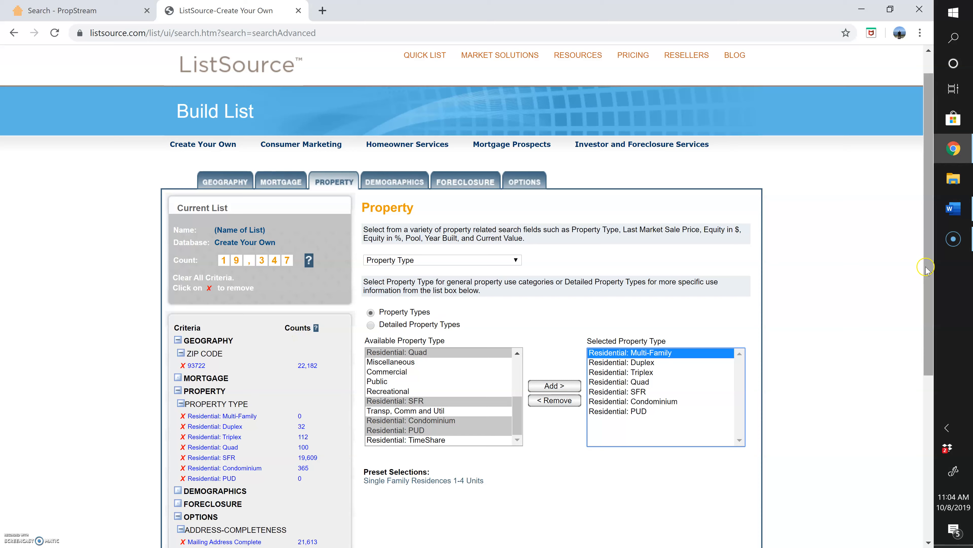
Switch the property search field to Length of Residence.
scroll(923, 281, down, 1)
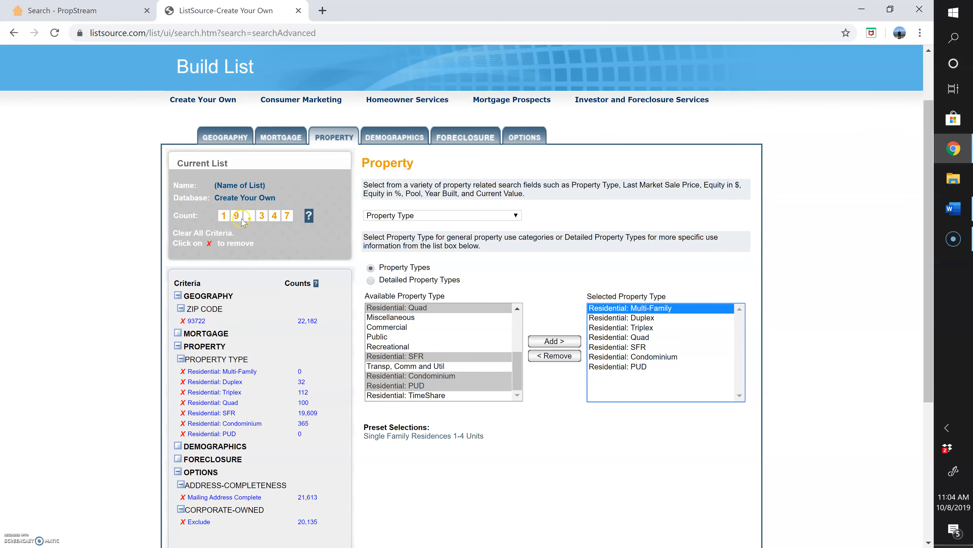
click(380, 216)
scroll(494, 332, up, 1)
drag(518, 337, 518, 362)
click(414, 394)
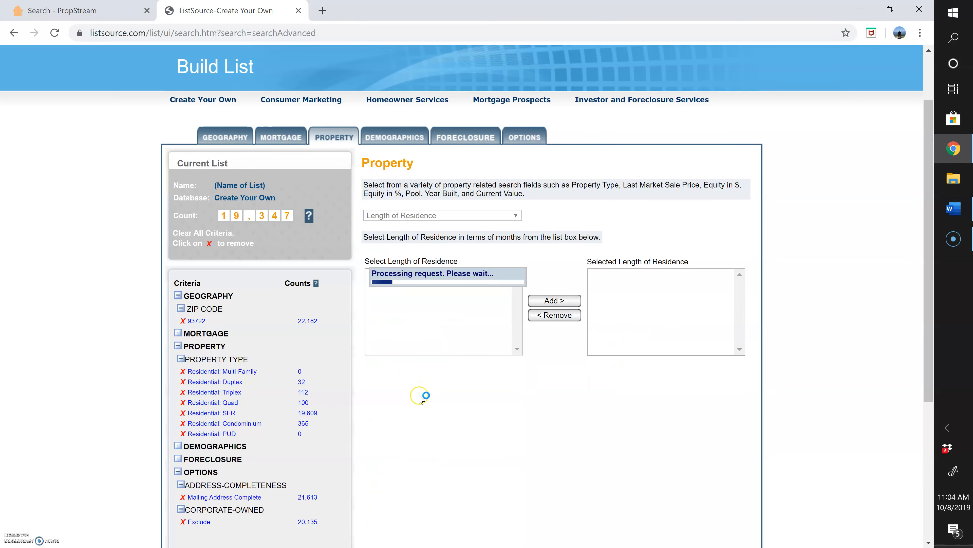
Add the 8-9 Years, 9-10 Years and 10+ Years ranges to the selected lengths of residence.
drag(521, 321, 522, 367)
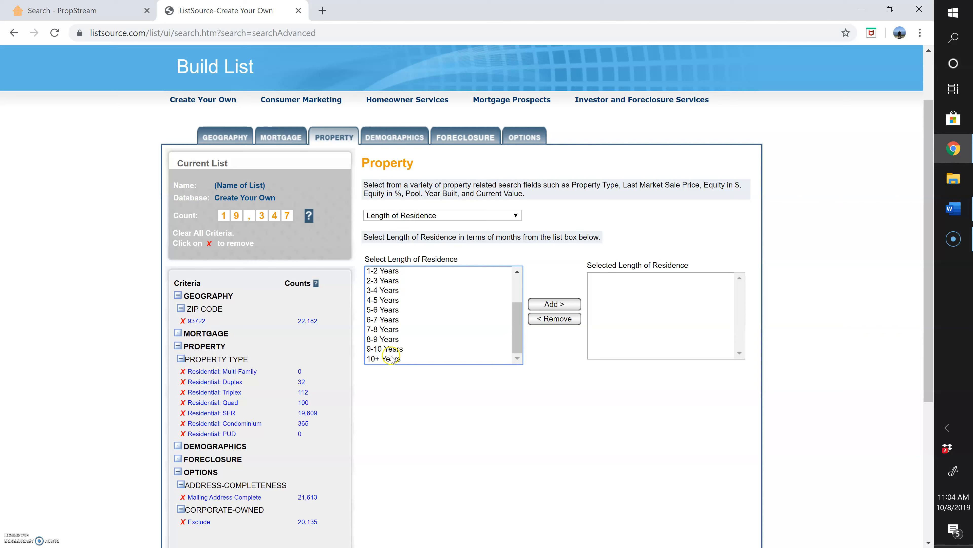
click(391, 339)
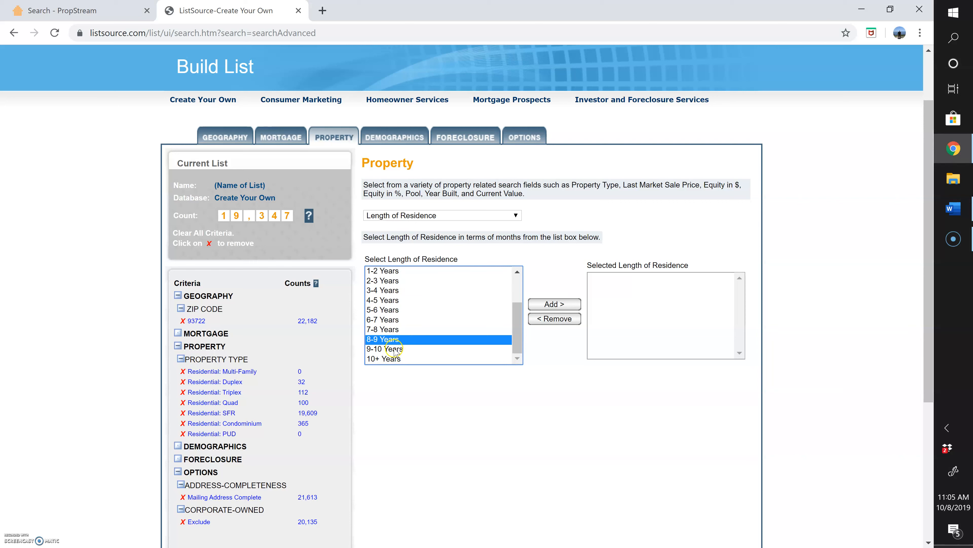
shift+click(392, 350)
shift+click(389, 359)
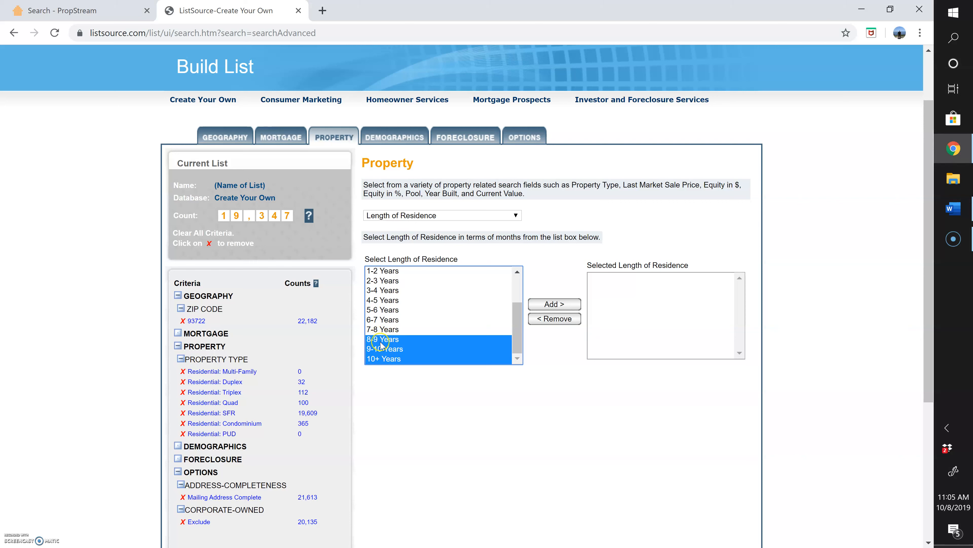
click(550, 309)
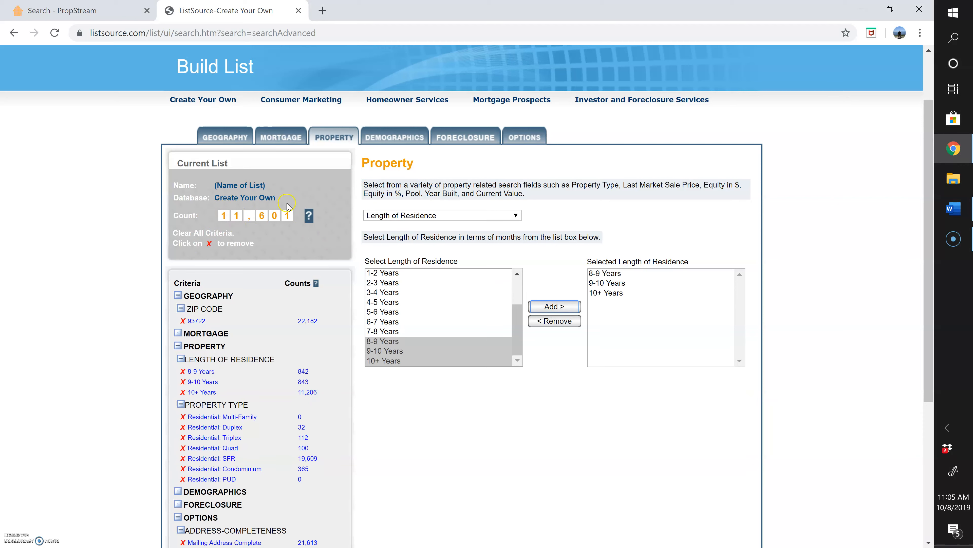
Switch the property search field to Equity(%).
click(418, 216)
scroll(398, 307, up, 1)
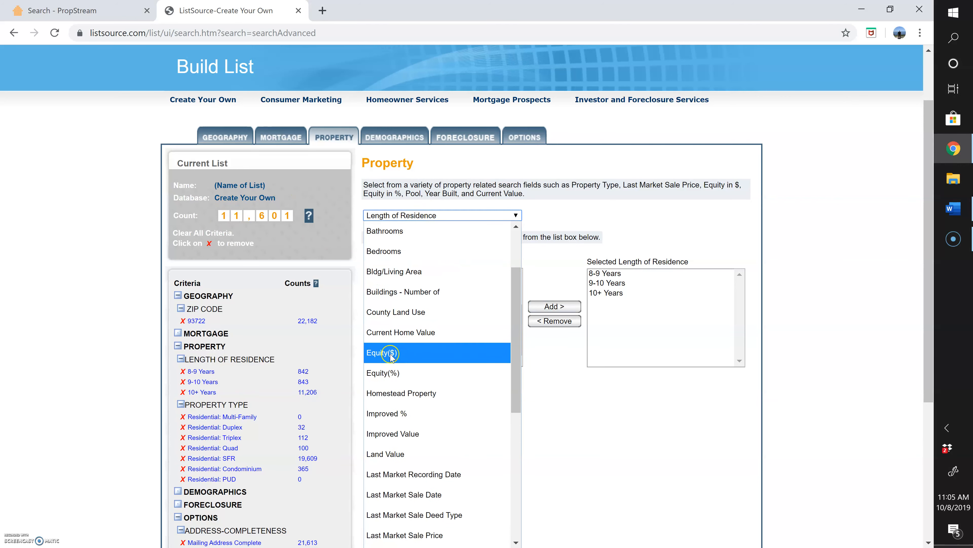
click(393, 373)
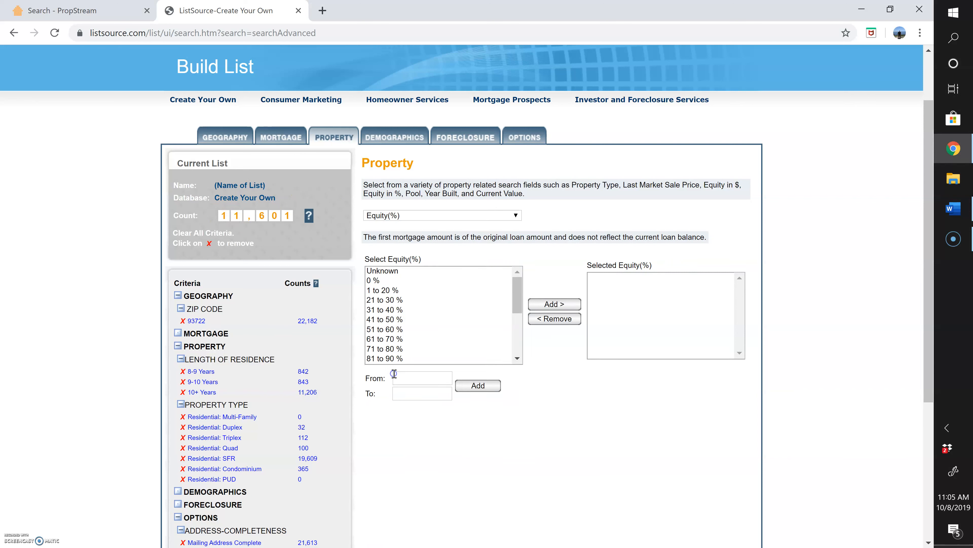
Add a custom equity range from 30 to 100 % to the selected equity percentages.
click(514, 313)
click(424, 375)
key(Tab)
text(100)
click(483, 387)
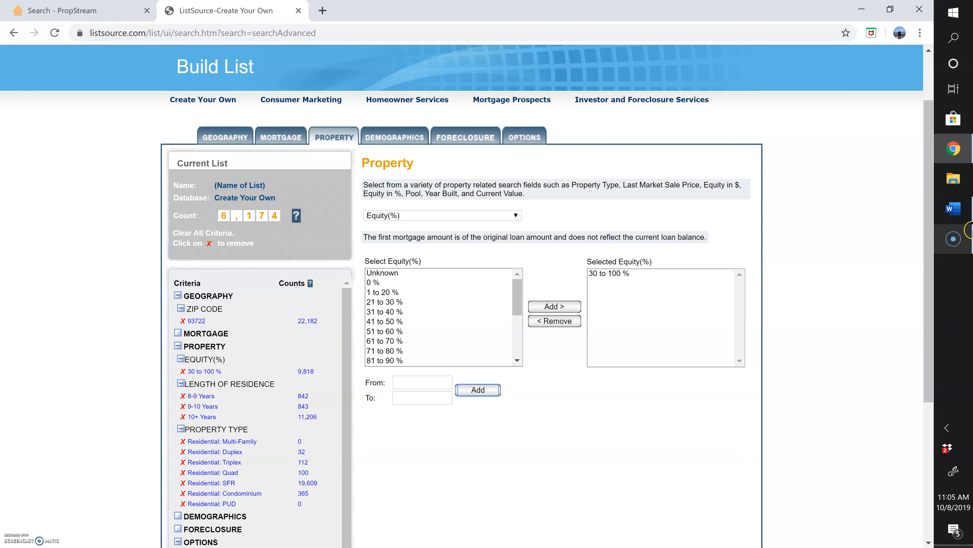
Review the current list's criteria and examine the search fields offered for Property, Demographics and Foreclosure.
drag(928, 189, 923, 282)
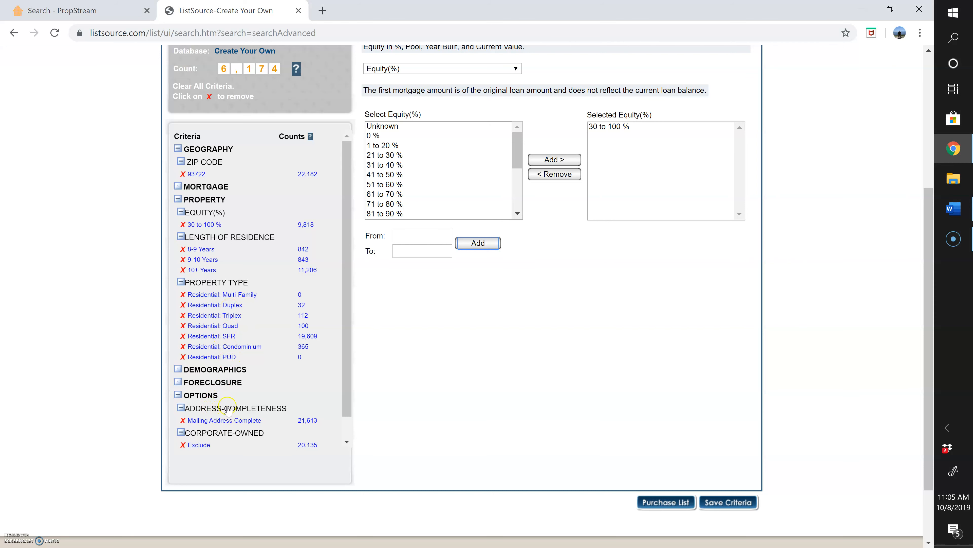
drag(929, 276, 928, 187)
click(471, 218)
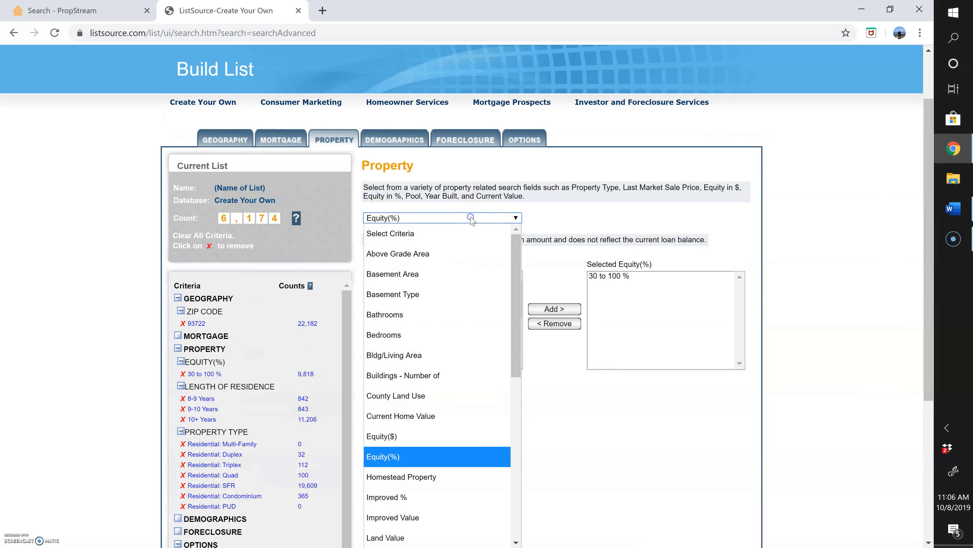
drag(516, 270, 497, 256)
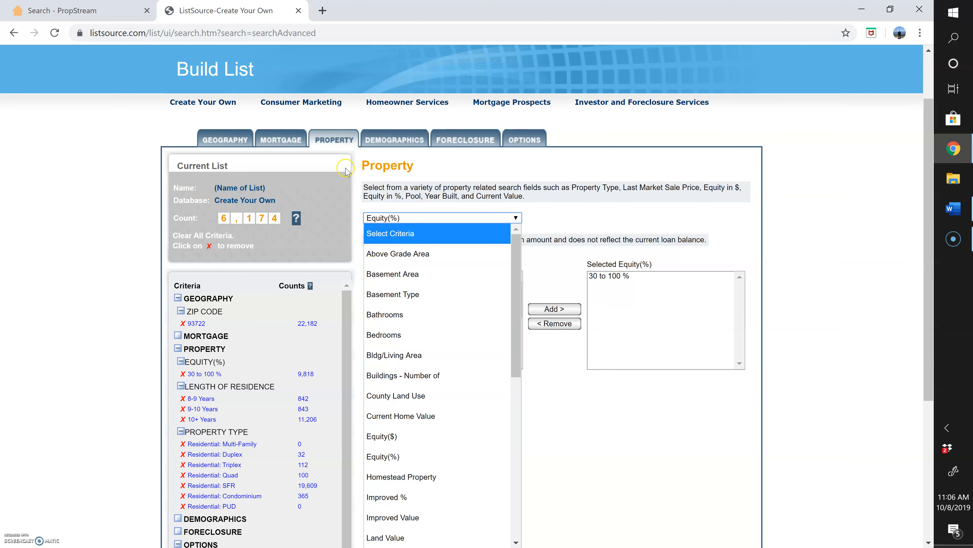
click(392, 135)
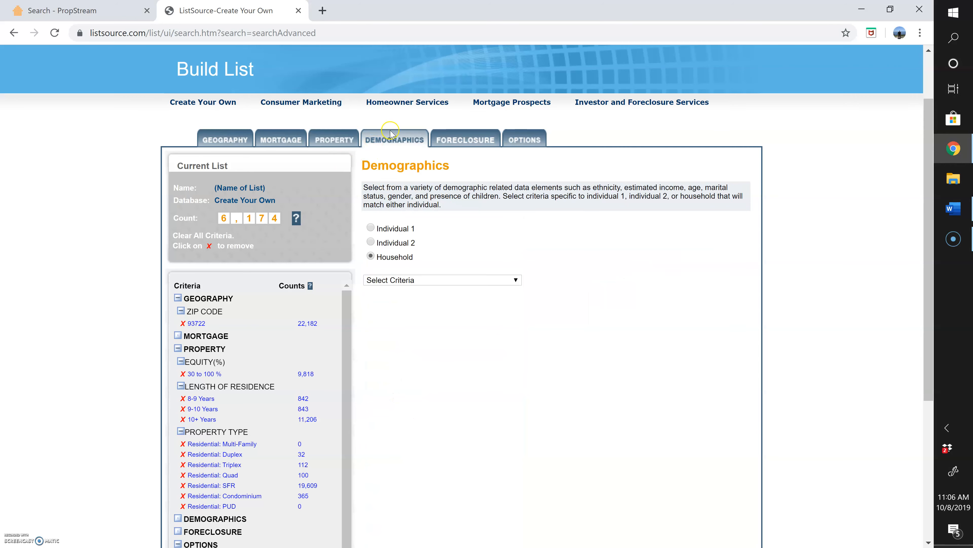
click(389, 287)
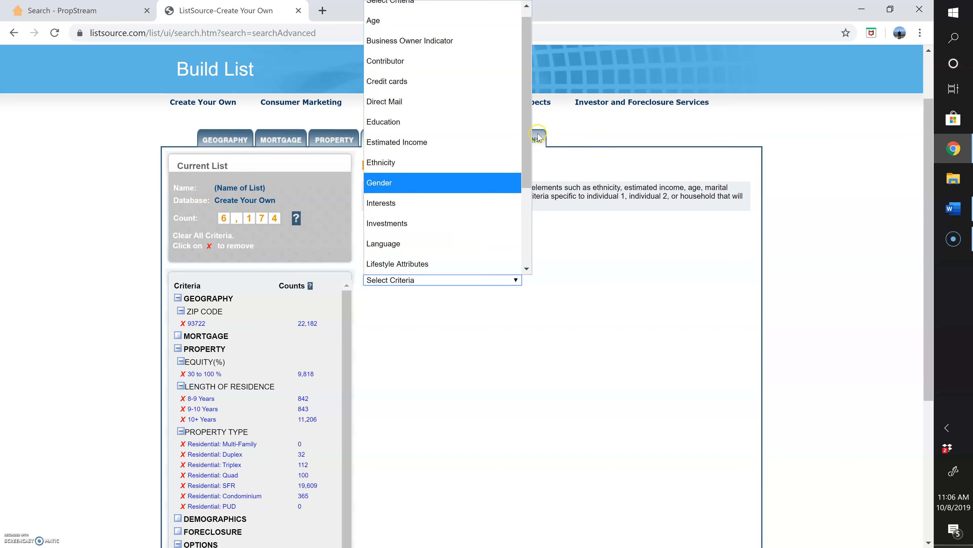
drag(526, 133, 537, 110)
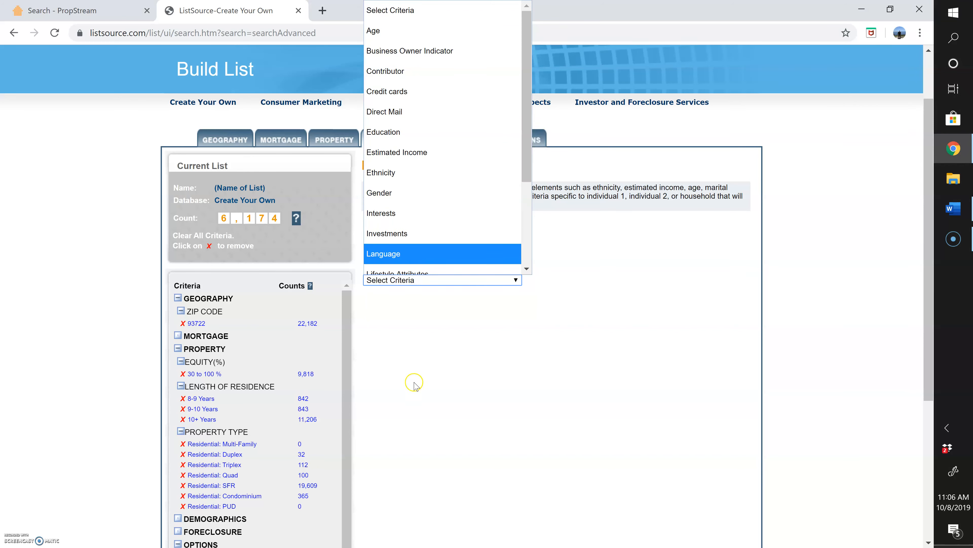
click(419, 403)
click(455, 139)
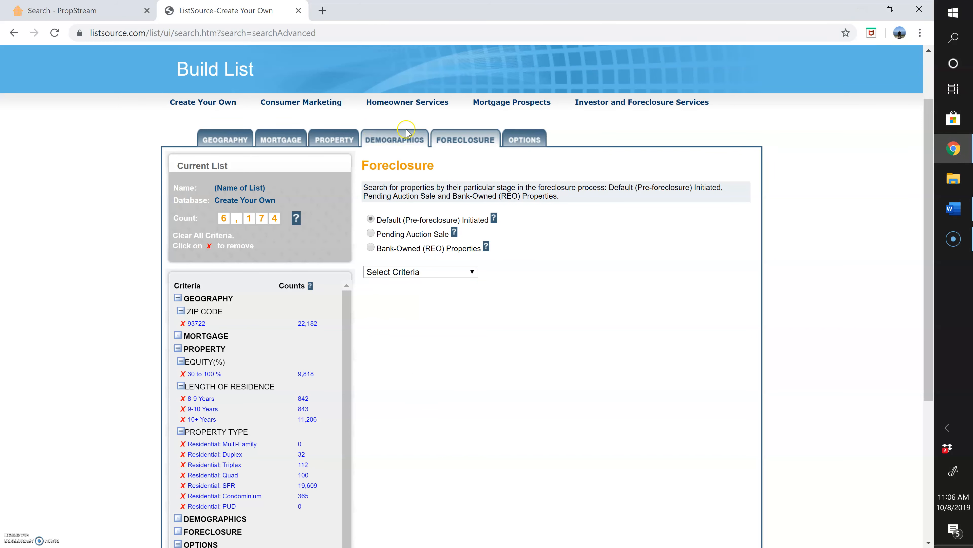
Set the Corporate-owned Properties option to No Preference.
click(525, 144)
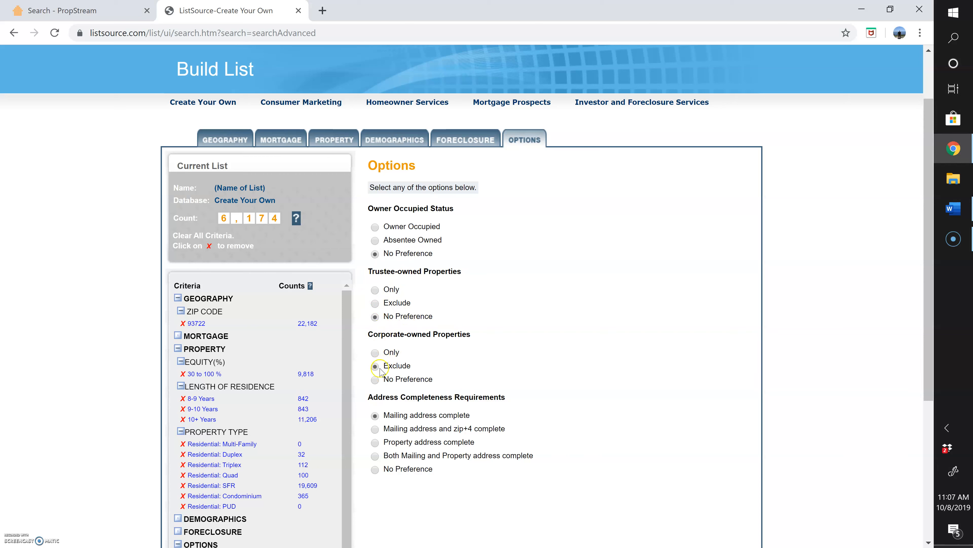
click(375, 378)
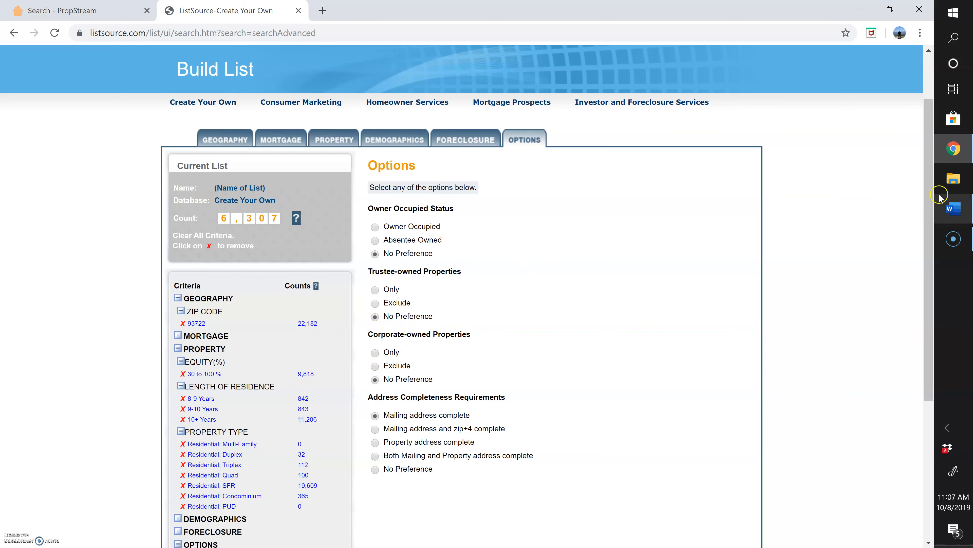
Check the final criteria and proceed to purchase the list.
drag(931, 191, 947, 254)
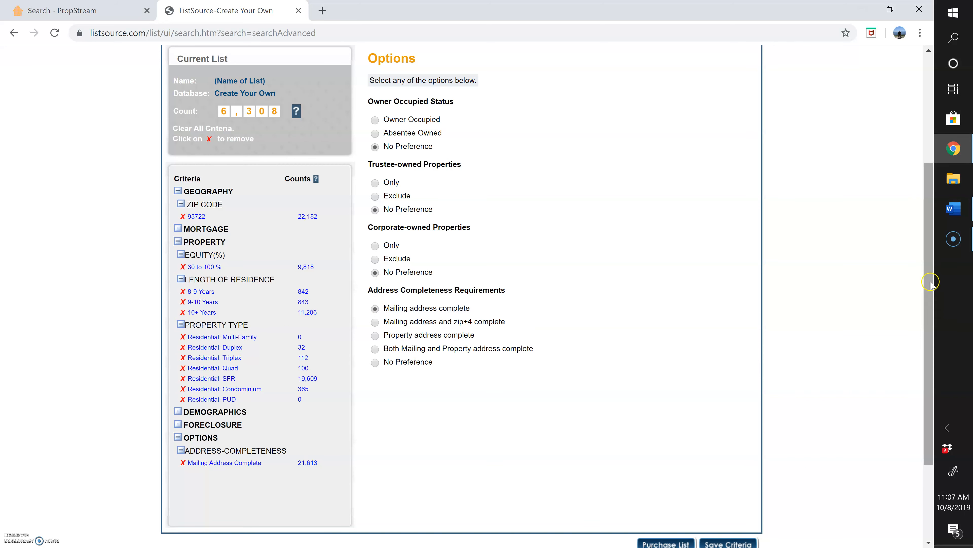
scroll(930, 282, down, 3)
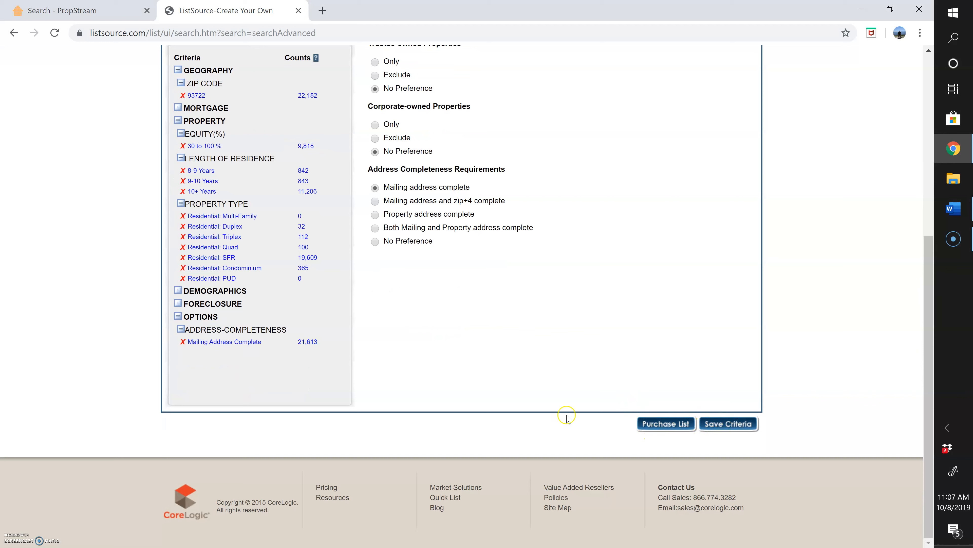
click(658, 426)
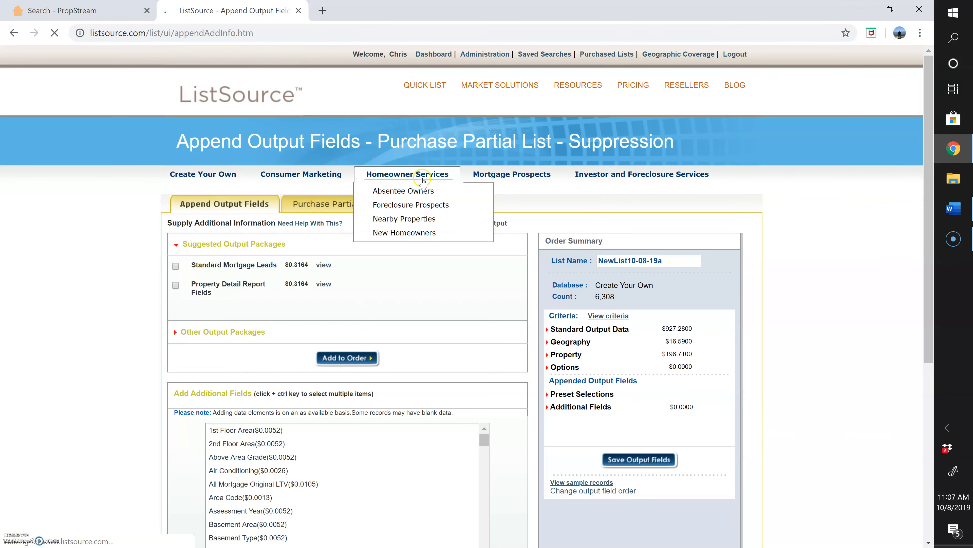
Examine the output packages, the order summary and the options for suppressing purchased lists, ending on the Append Output Fields page.
drag(925, 204, 924, 264)
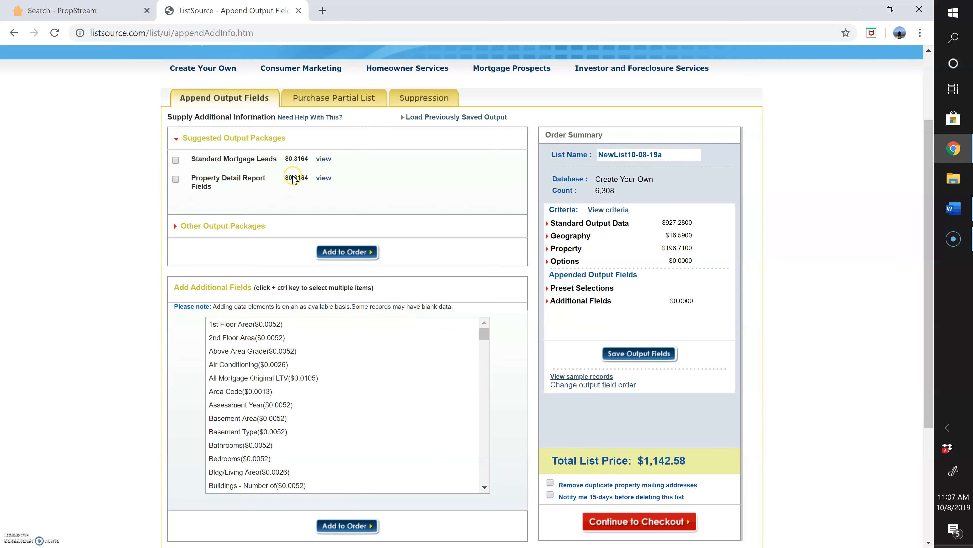
drag(928, 156, 928, 187)
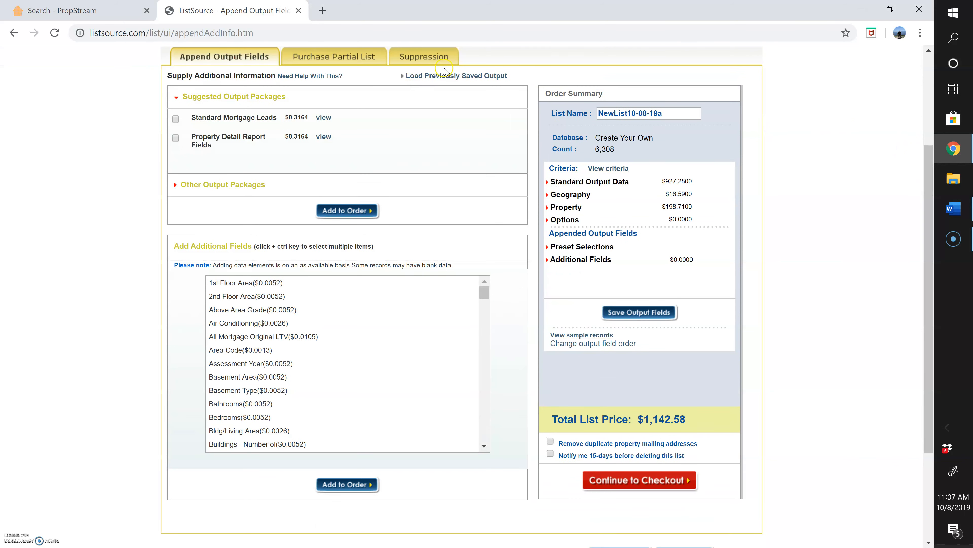
click(438, 59)
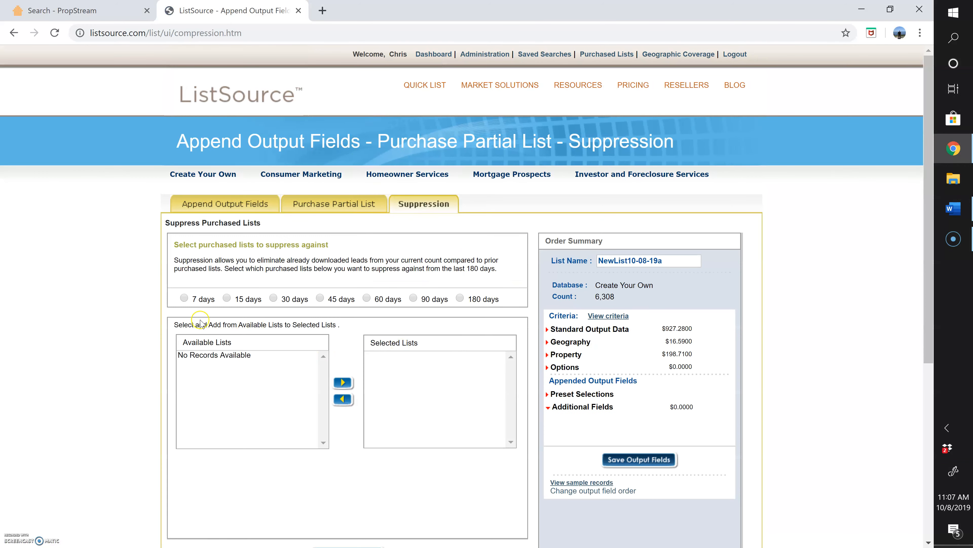
click(230, 205)
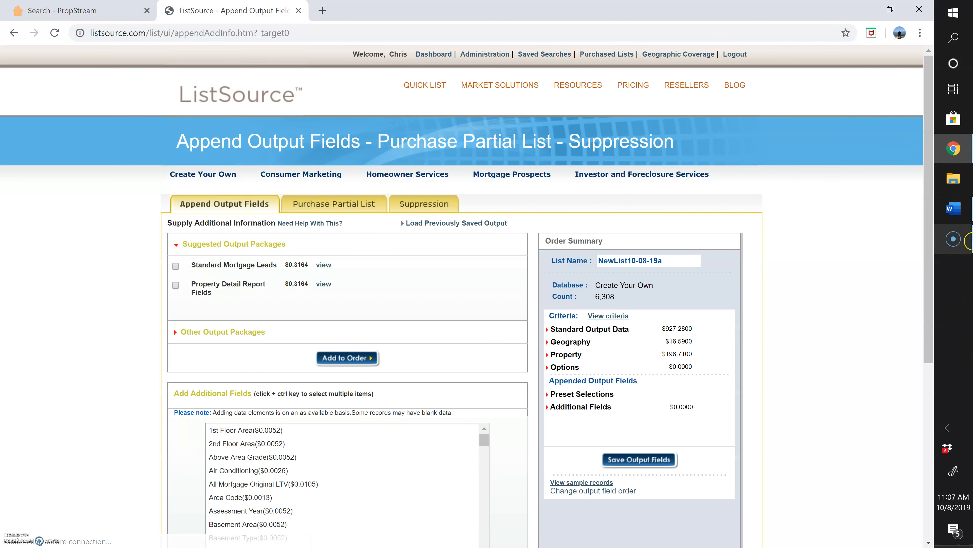
Try to continue to checkout with the list order, and review its order summary and total list price.
drag(927, 221, 922, 360)
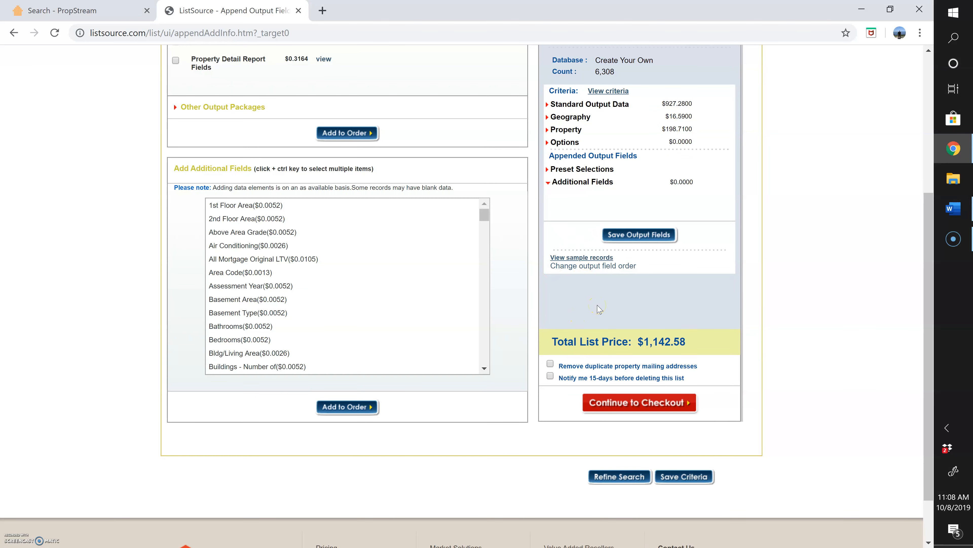
click(642, 404)
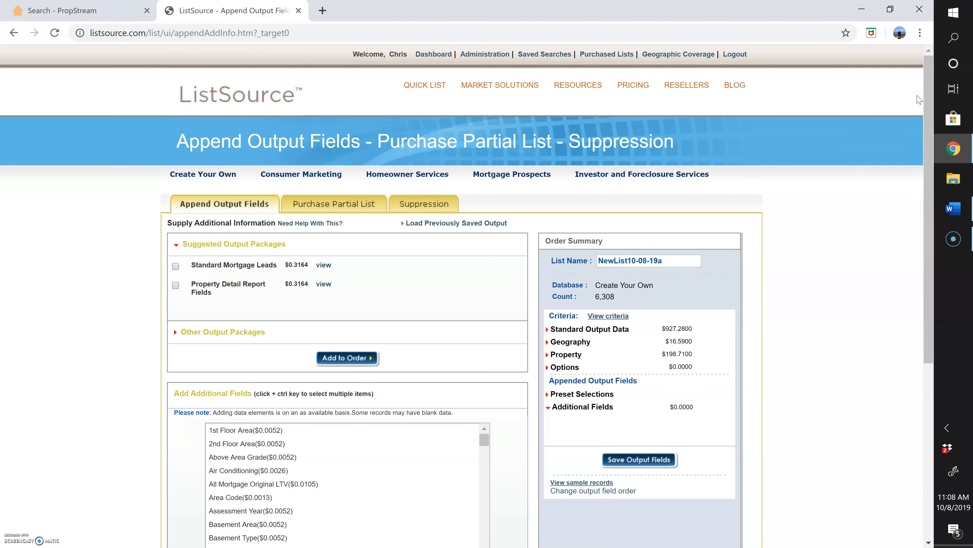
drag(925, 205, 851, 360)
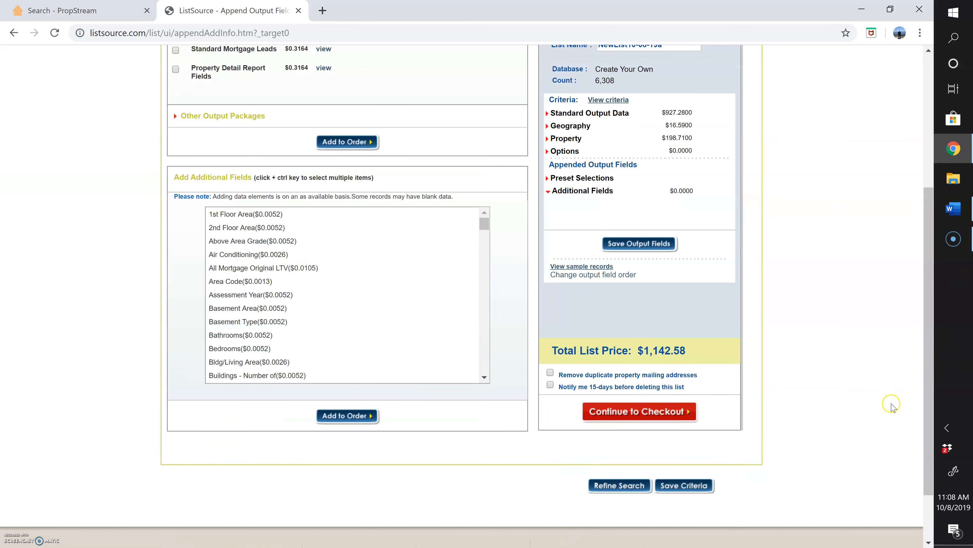
drag(924, 384, 917, 261)
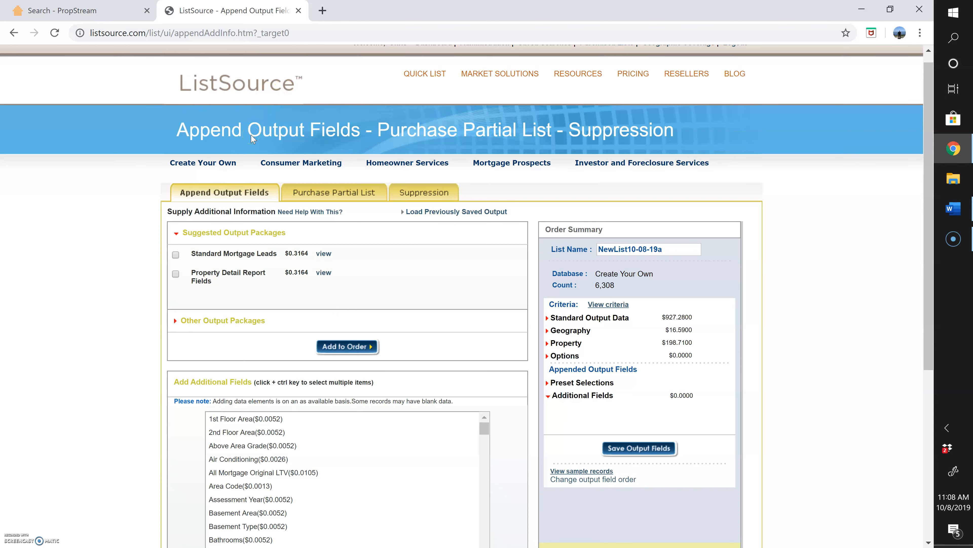
Switch to PropStream to compare its property search with the ListSource order, and return to ListSource to review the order summary.
click(286, 236)
click(82, 11)
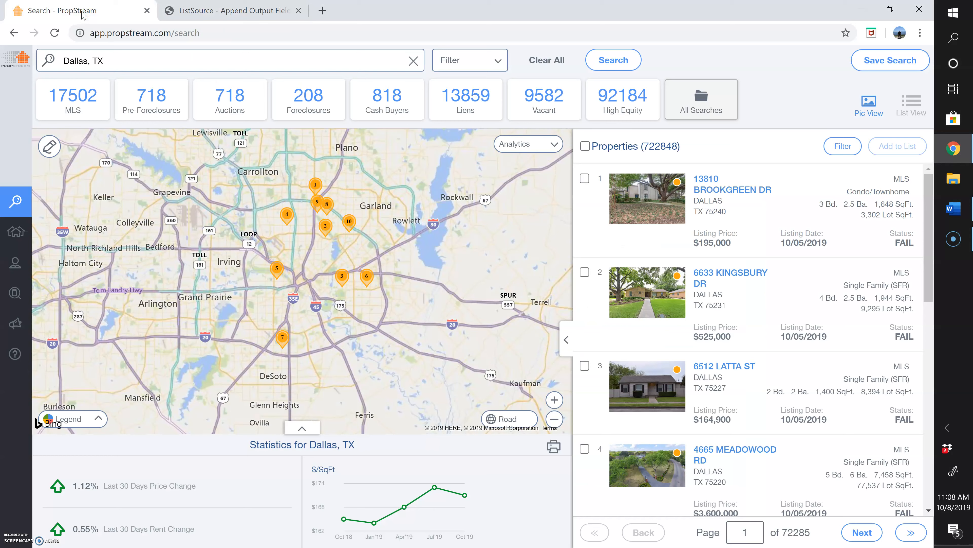
click(206, 10)
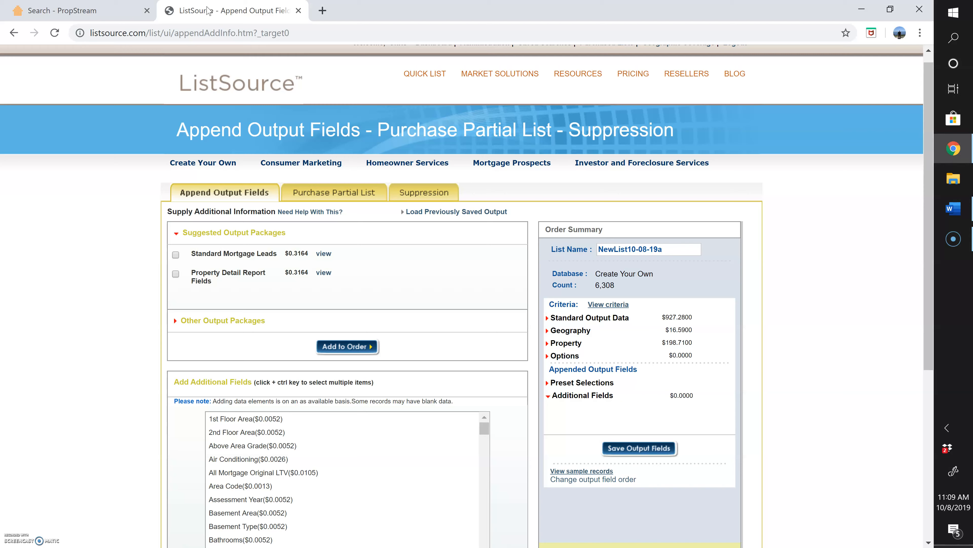
click(96, 12)
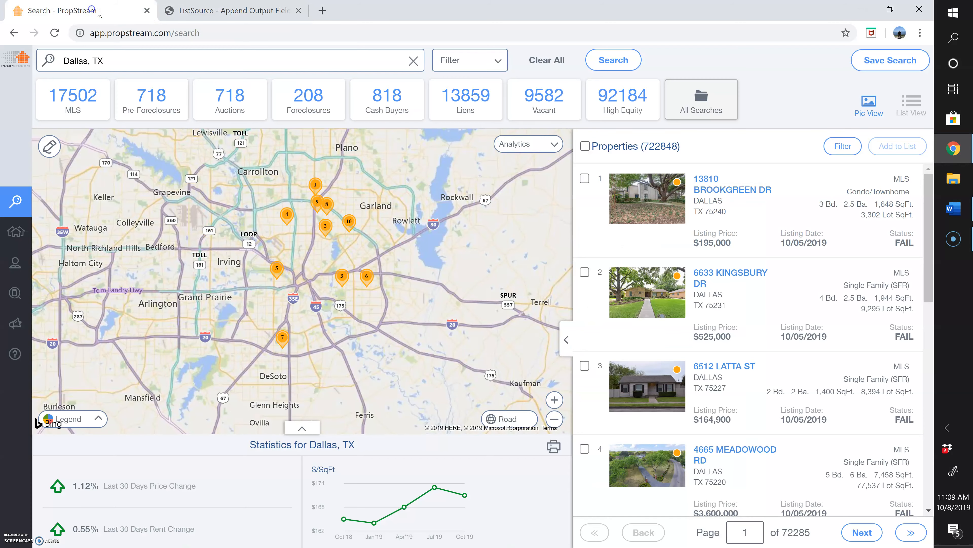
click(196, 14)
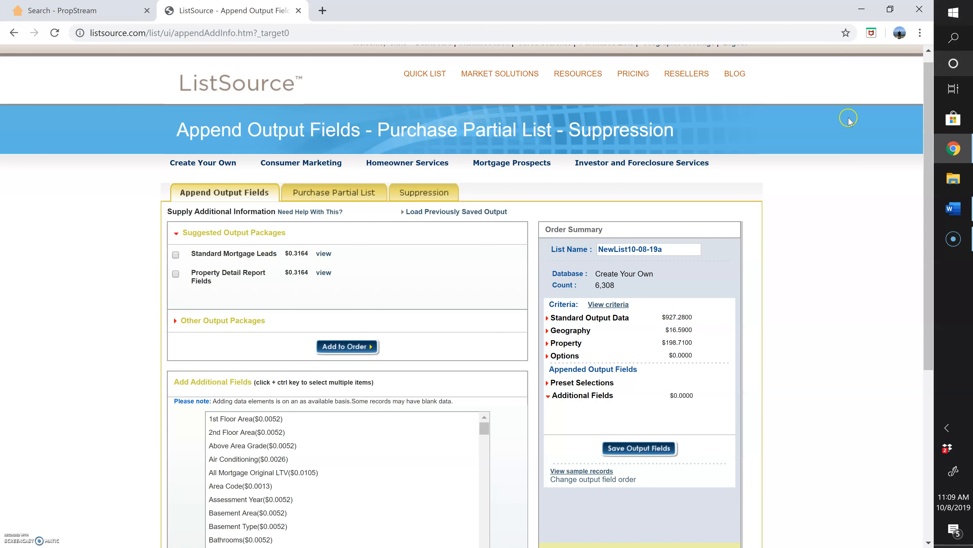
drag(927, 133, 924, 217)
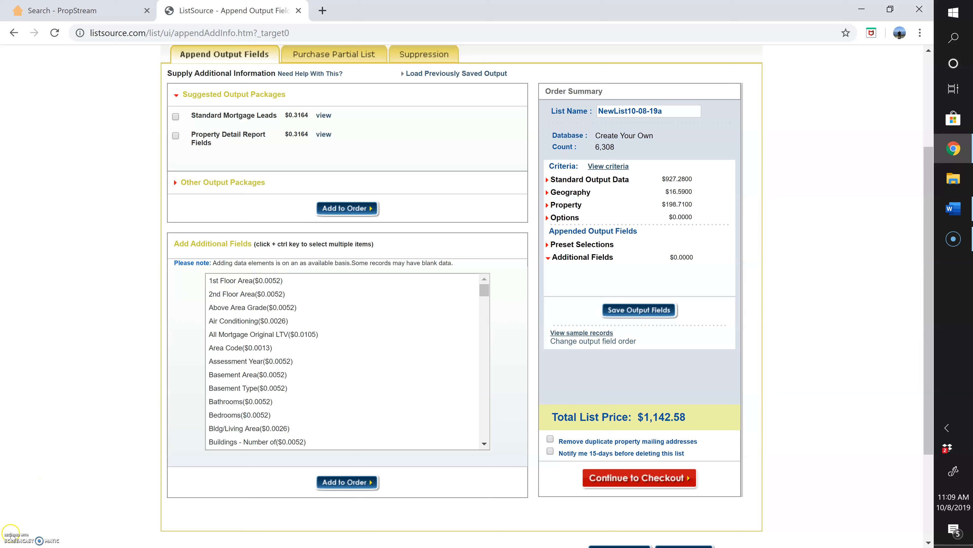